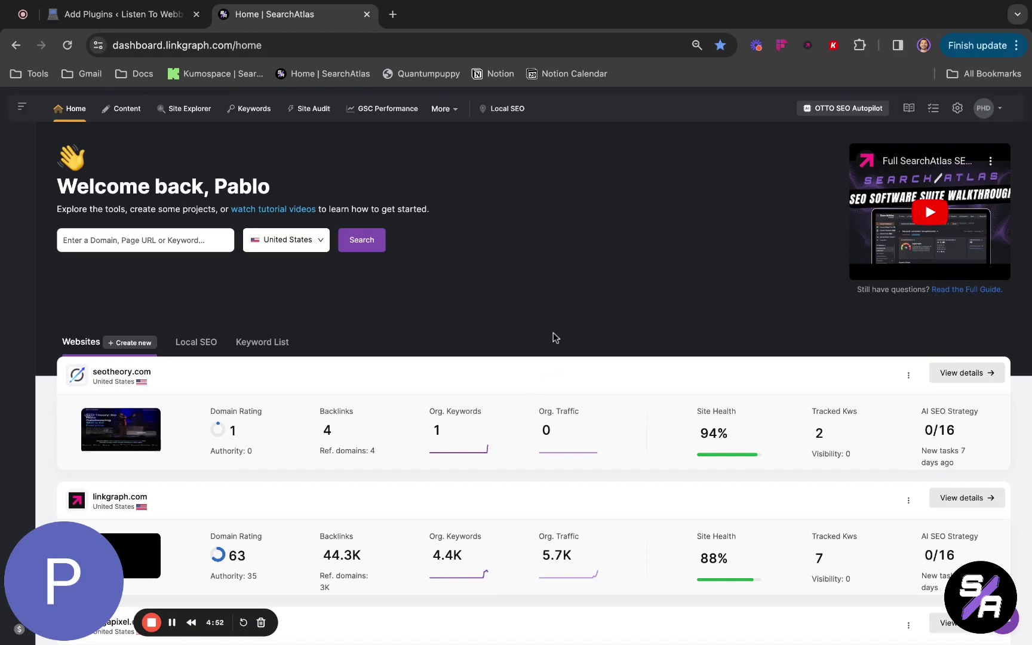
# Step: Open Content in the top navigation to reach the SEO Content Assistant
pyautogui.click(127, 112)
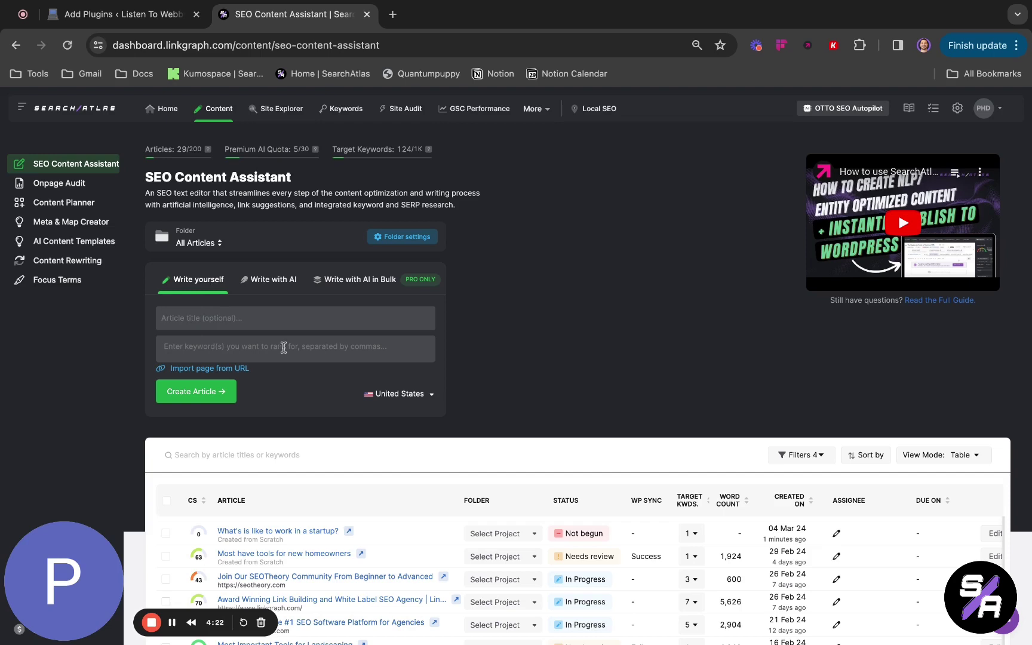
# Step: Use Write with AI with title 'What's like to work in a startup?' and keyword 'Work in a Startup', then generate
pyautogui.click(279, 279)
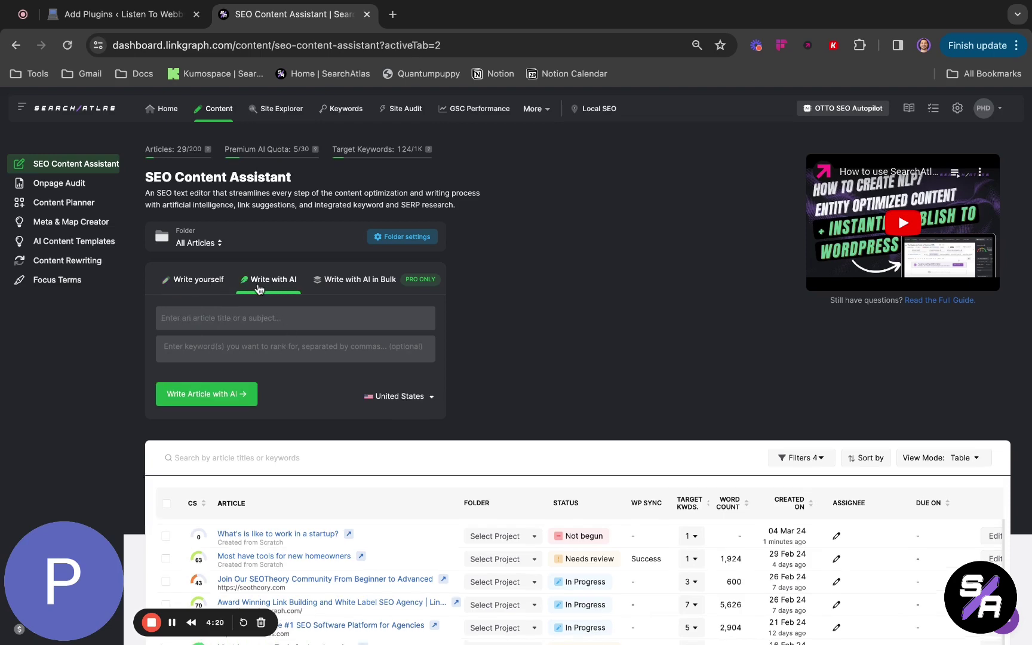
pyautogui.click(226, 321)
pyautogui.click(205, 351)
pyautogui.click(237, 318)
pyautogui.write('w')
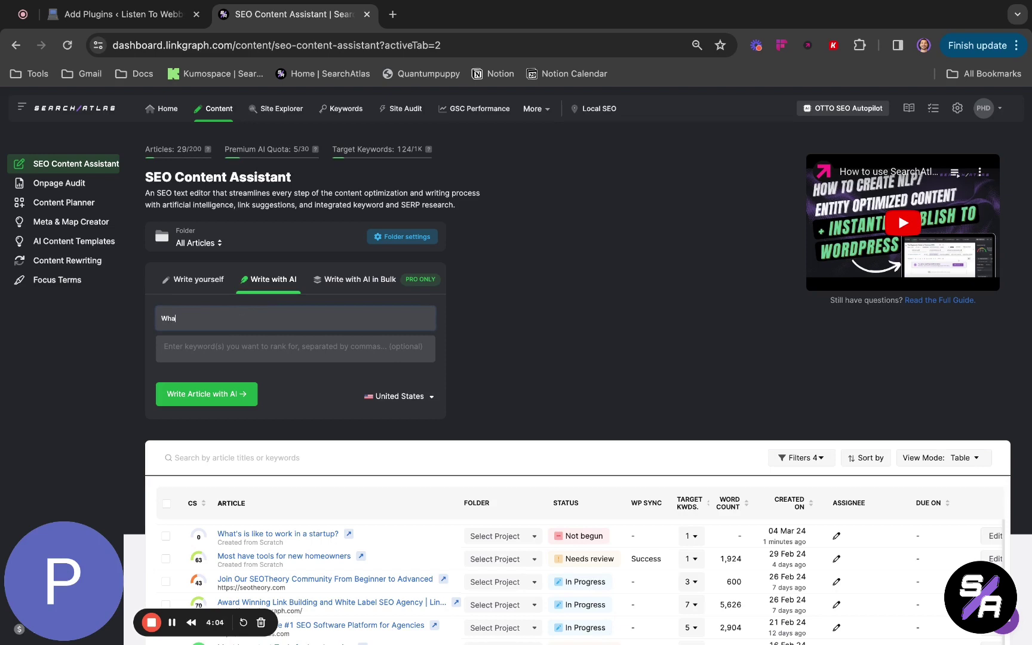
pyautogui.write('hat;s li')
pyautogui.press('BackSpace')
pyautogui.press('BackSpace')
pyautogui.press('BackSpace')
pyautogui.press('BackSpace')
pyautogui.press('BackSpace')
pyautogui.write("'s like to")
pyautogui.click(217, 346)
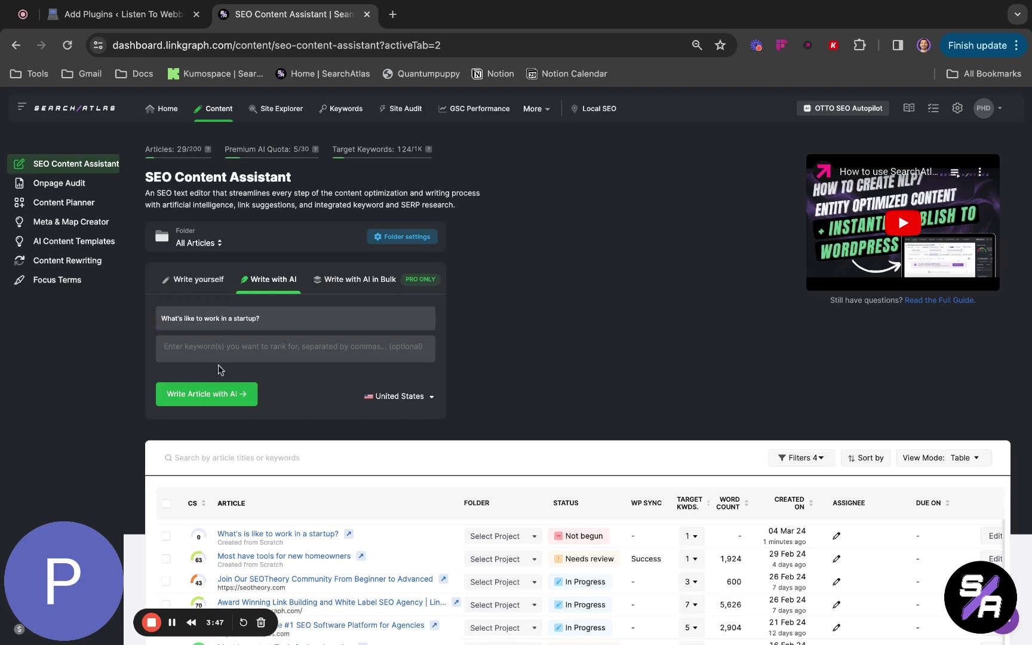
pyautogui.write('Work in a Startup')
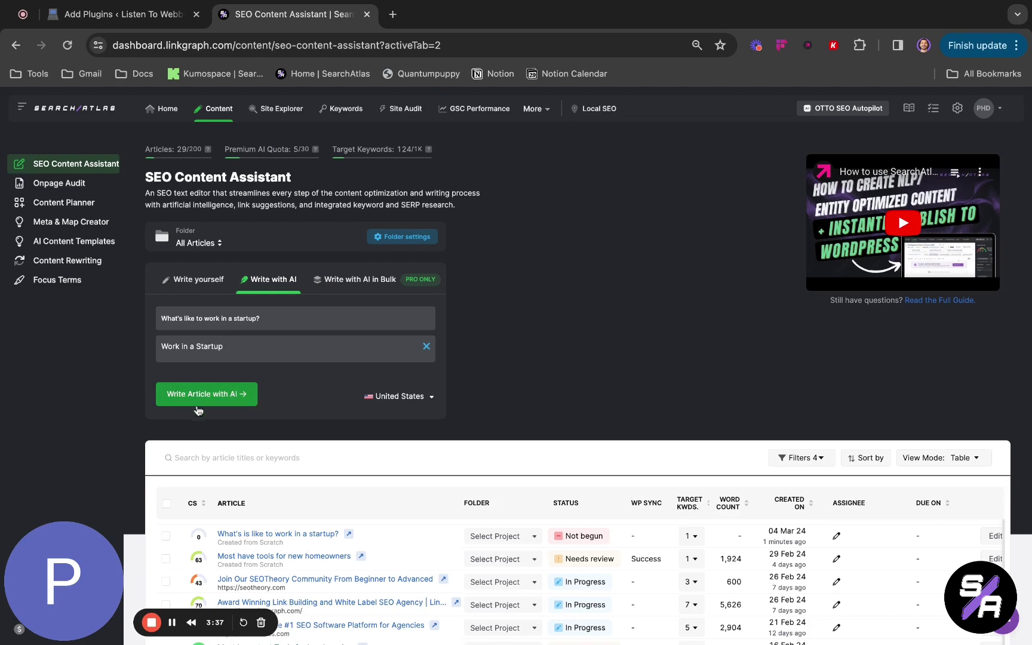
pyautogui.click(228, 393)
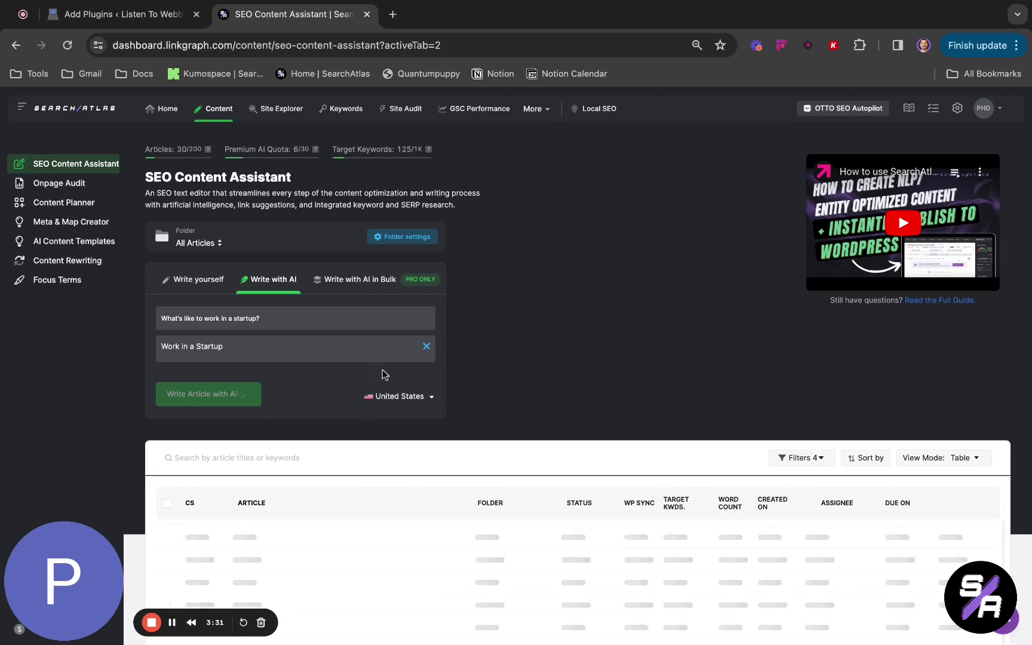
# Step: Scroll to the articles table to see the finished article: 3,106 words, score 57, Needs review
pyautogui.scroll(-3, 576, 356)
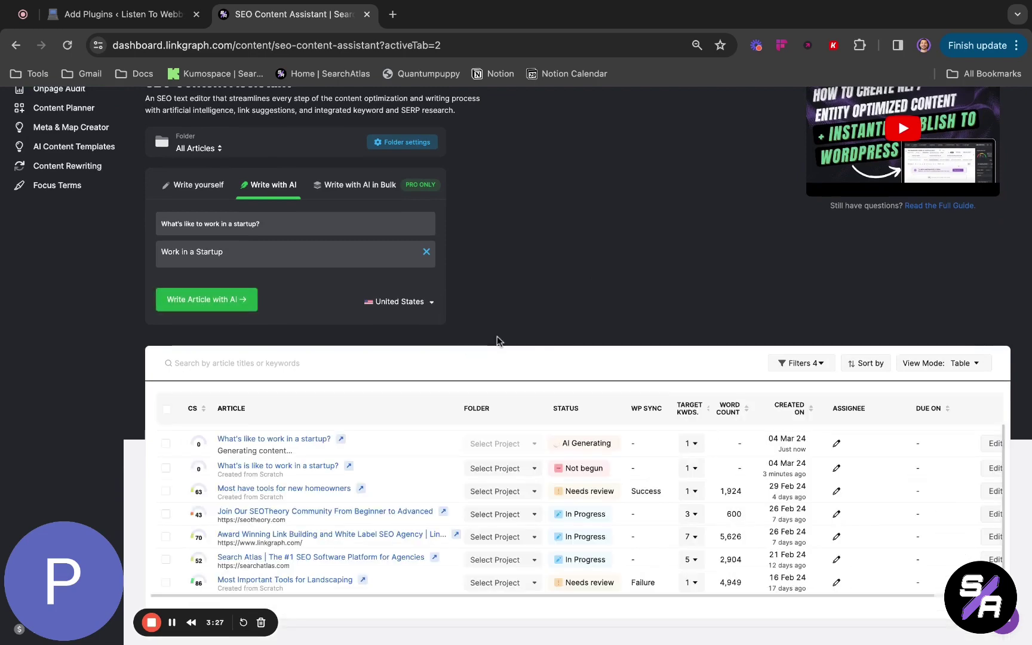
pyautogui.scroll(-1, 431, 445)
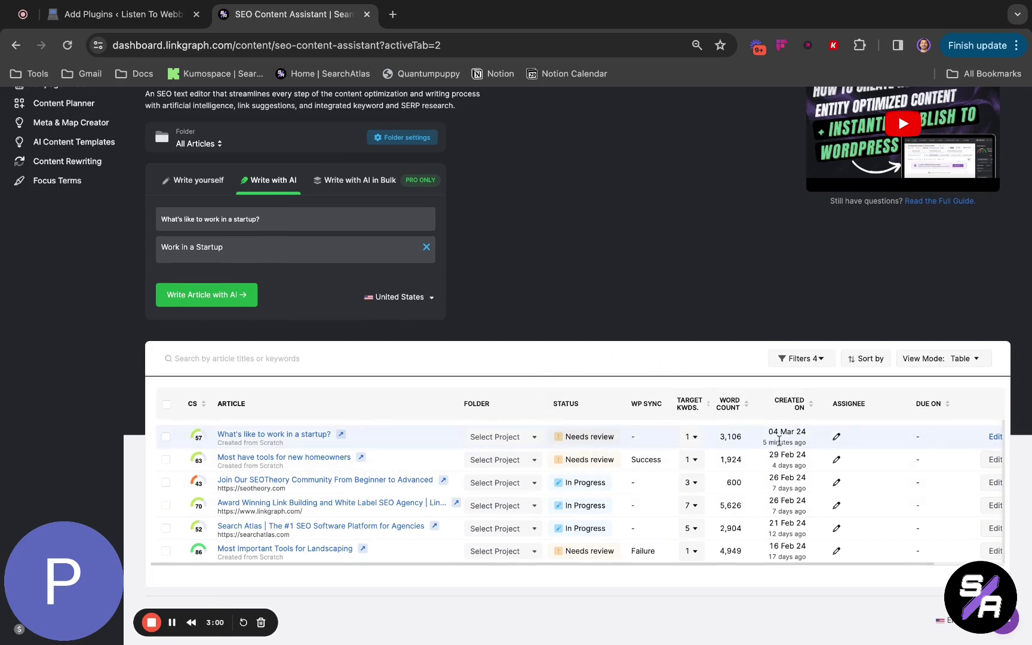
# Step: Open 'What's like to work in a startup?' in the editor and scroll through its text
pyautogui.click(316, 435)
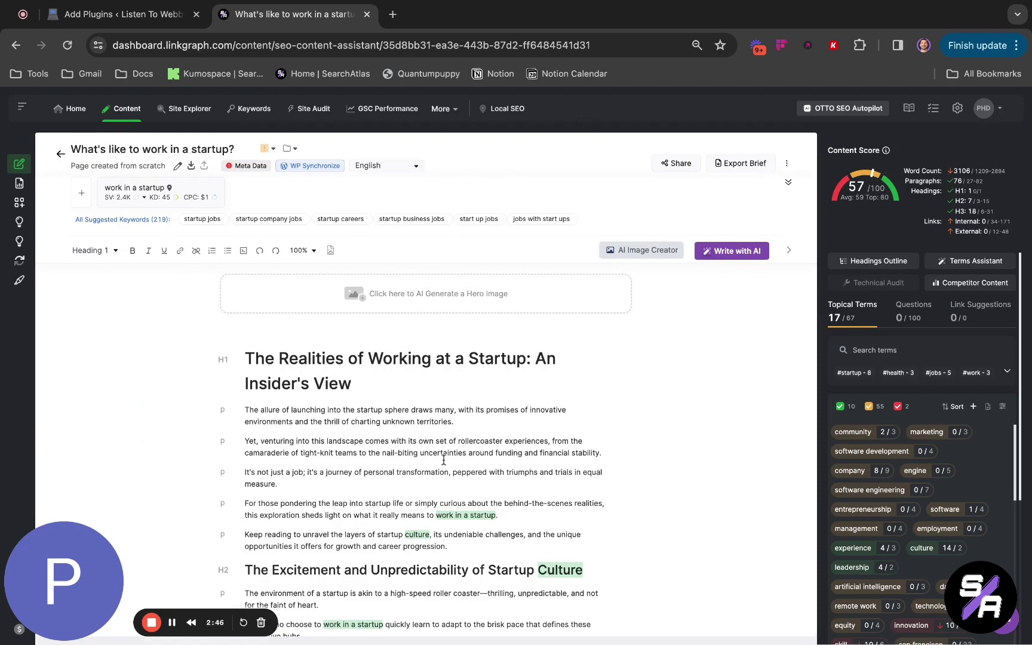
pyautogui.scroll(-7, 440, 459)
pyautogui.scroll(-4, 443, 459)
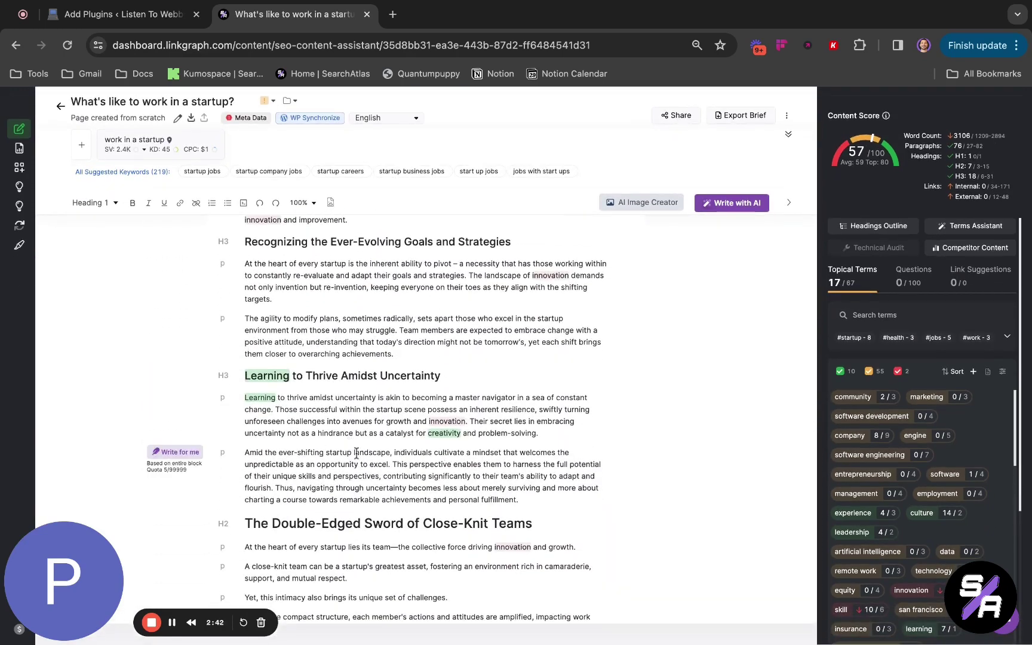
pyautogui.scroll(-3, 423, 490)
pyautogui.scroll(15, 423, 489)
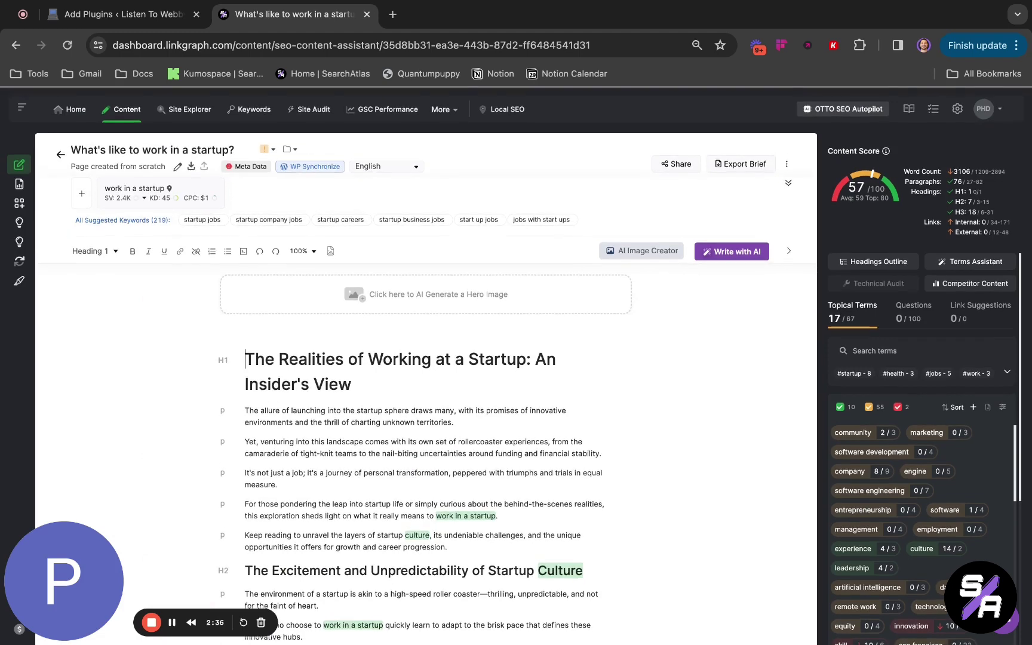
pyautogui.moveTo(871, 303)
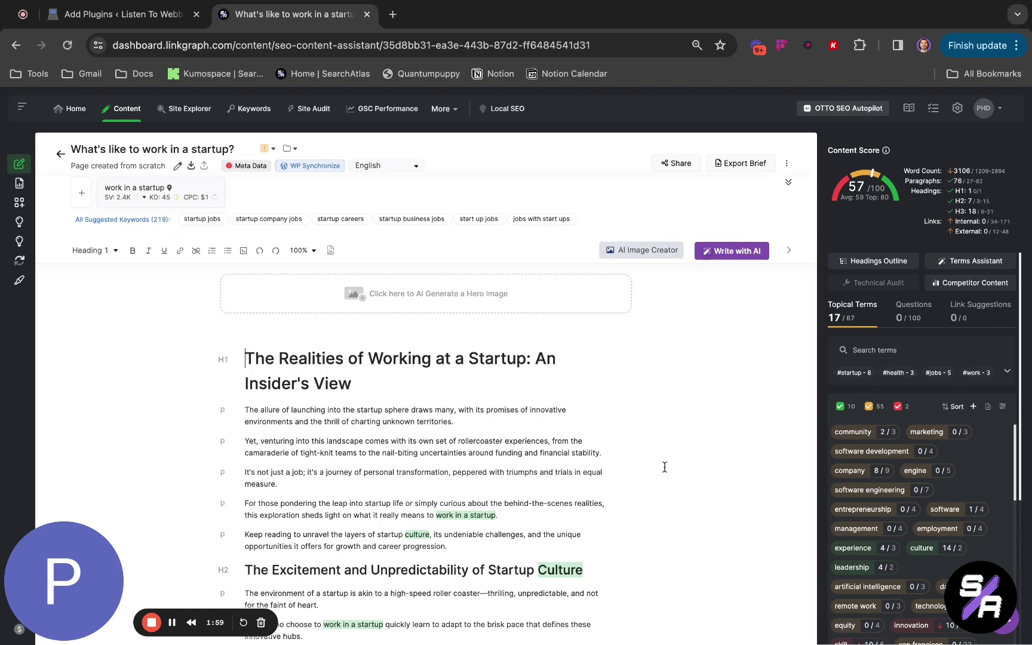
pyautogui.moveTo(546, 434)
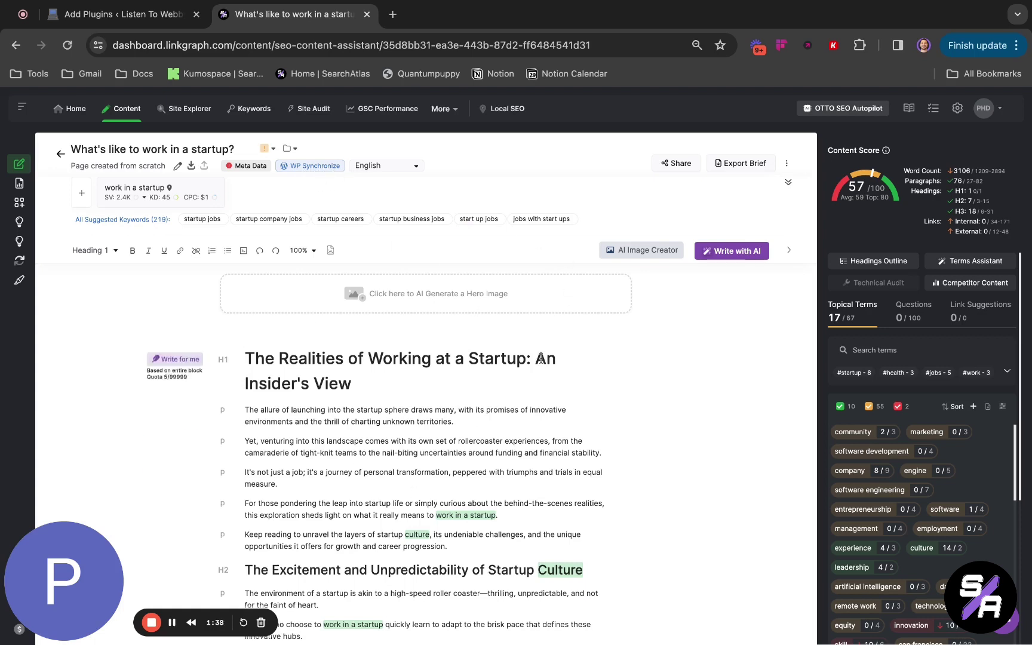
pyautogui.click(320, 169)
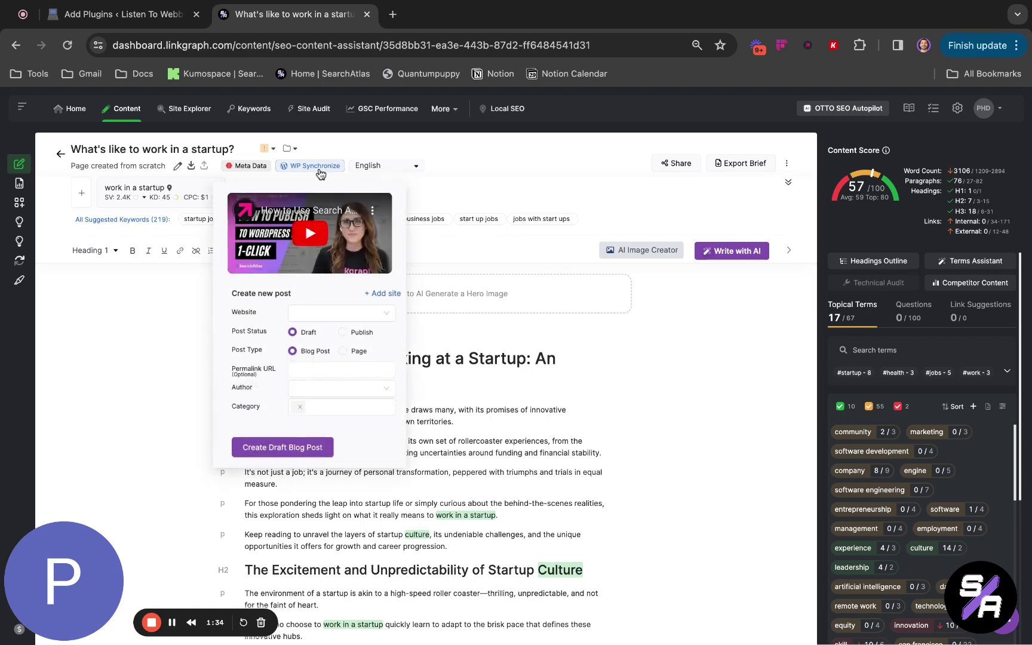
pyautogui.click(358, 314)
pyautogui.click(526, 176)
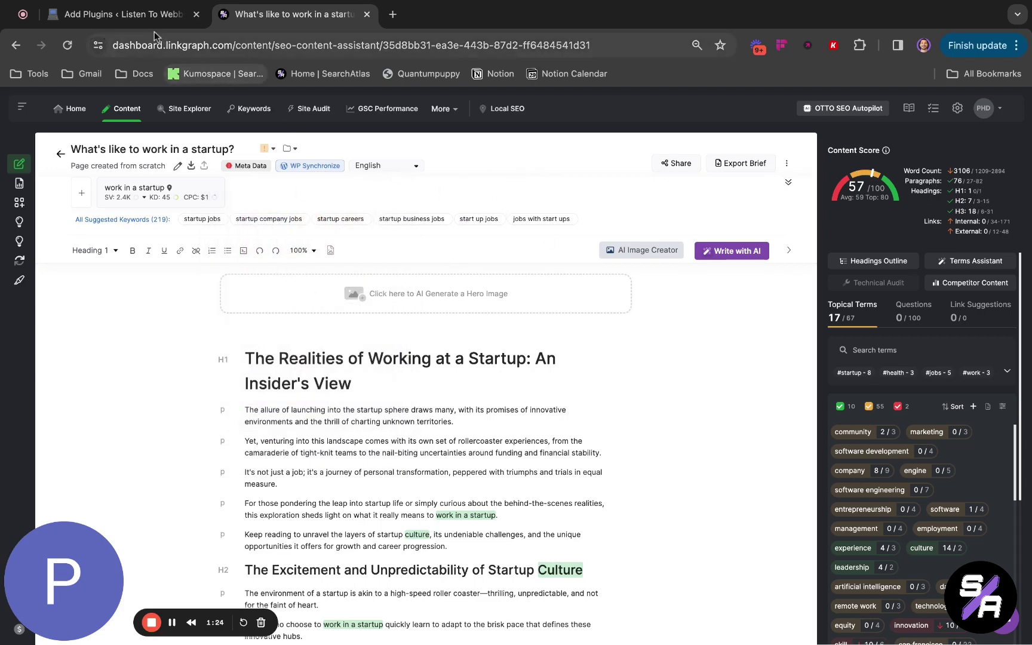
# Step: Search the WordPress plugin directory for the Search Atlas plugin
pyautogui.click(119, 14)
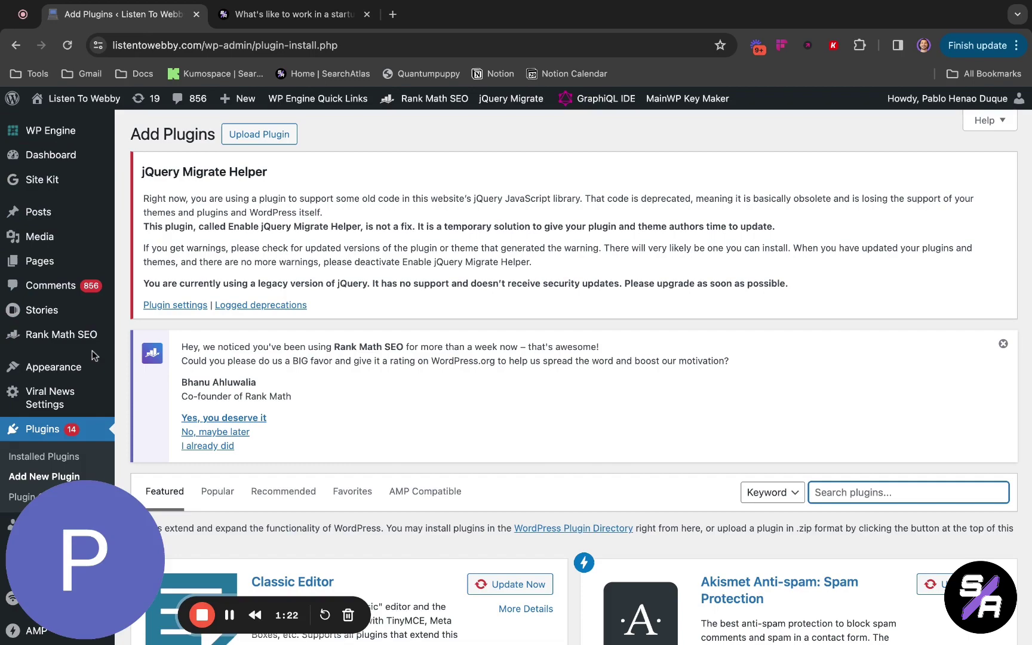
pyautogui.scroll(-3, 93, 355)
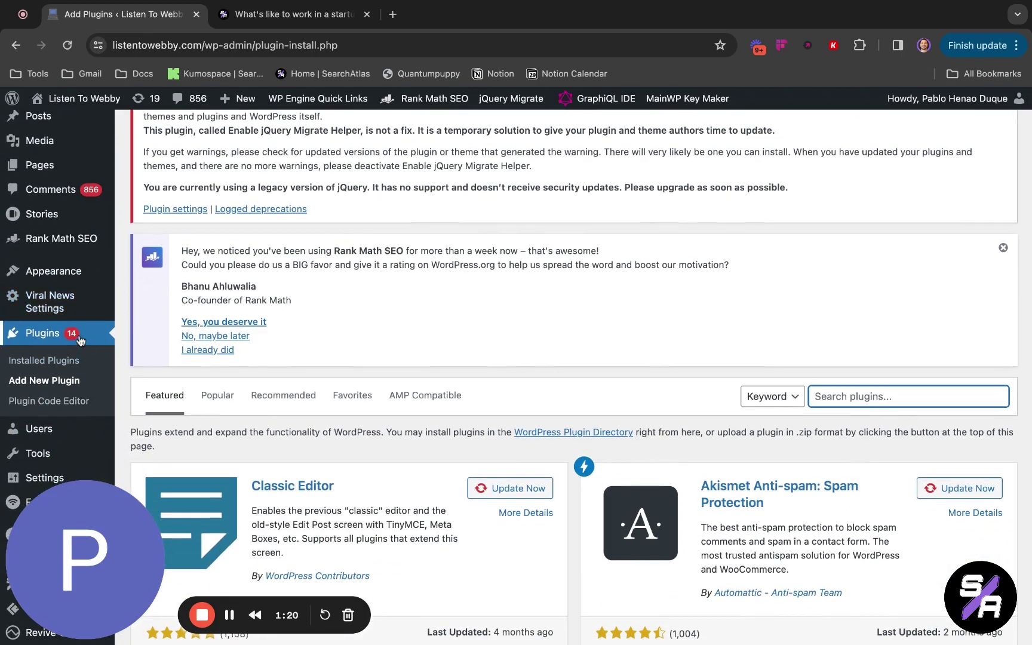
pyautogui.scroll(-2, 79, 339)
pyautogui.scroll(5, 206, 278)
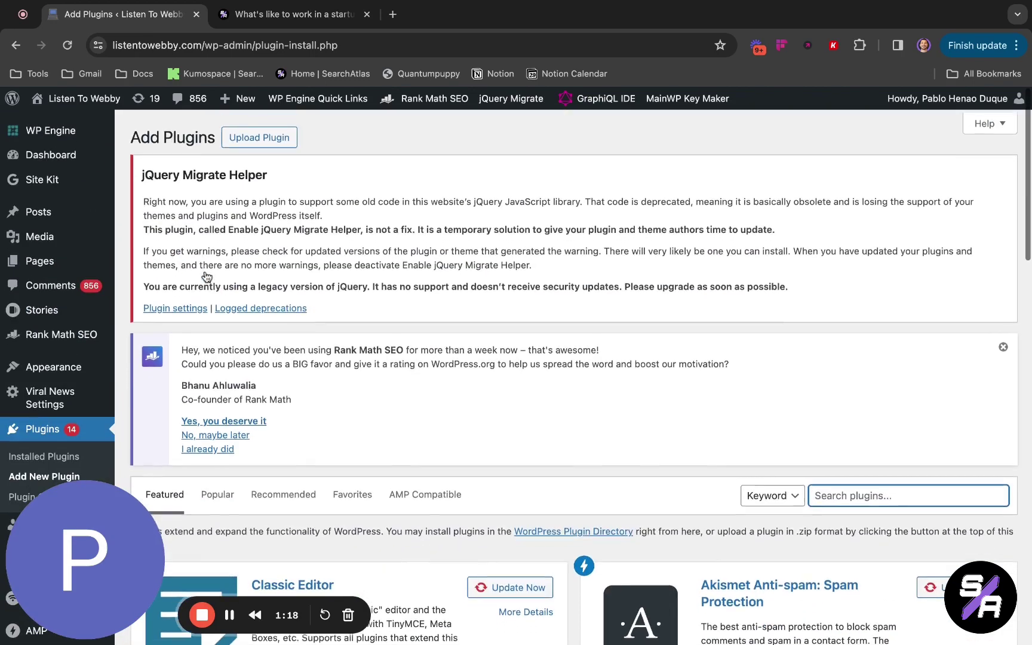
pyautogui.scroll(-3, 63, 394)
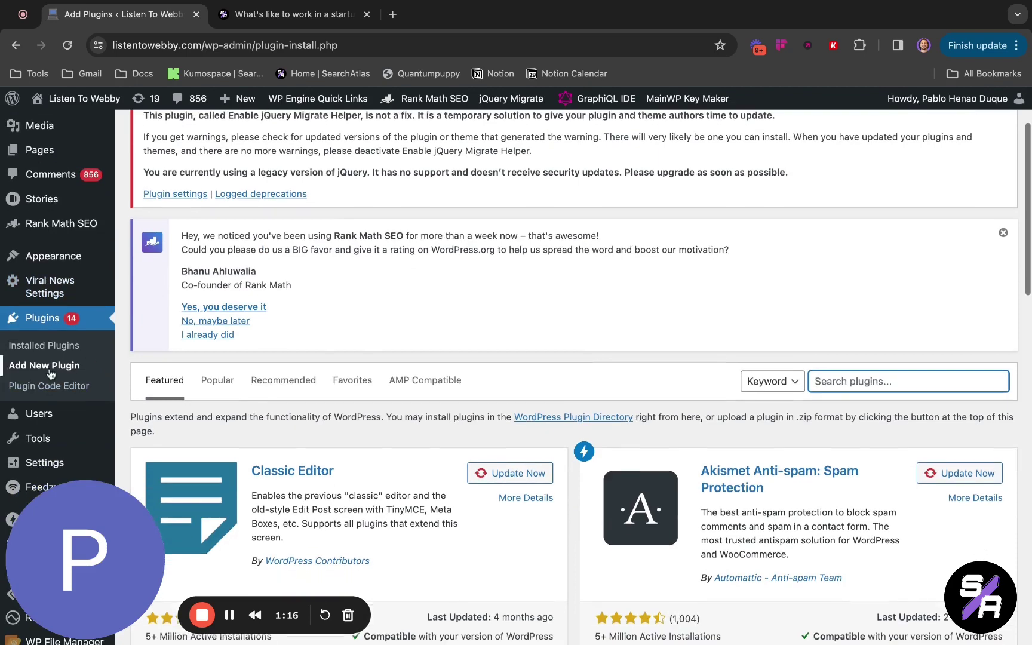
pyautogui.click(72, 370)
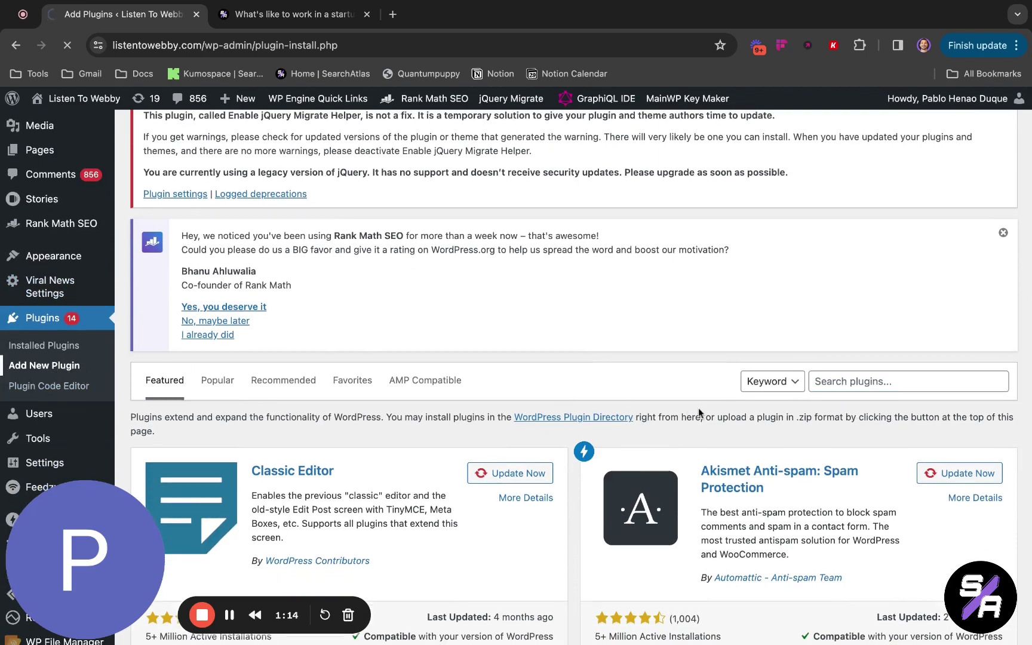
pyautogui.scroll(-3, 870, 383)
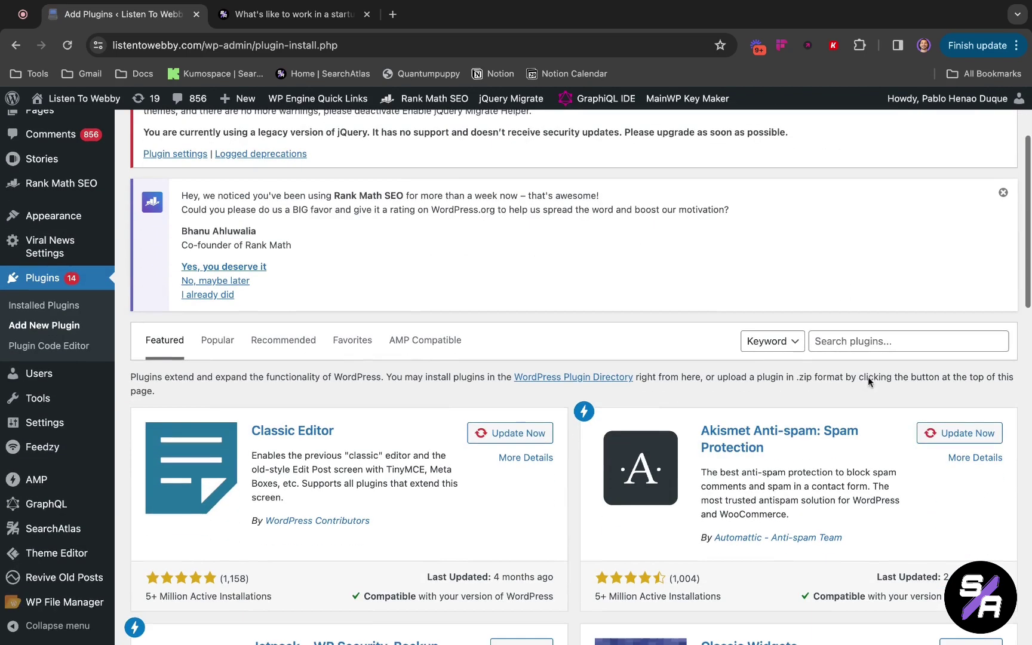
pyautogui.click(881, 338)
pyautogui.click(894, 357)
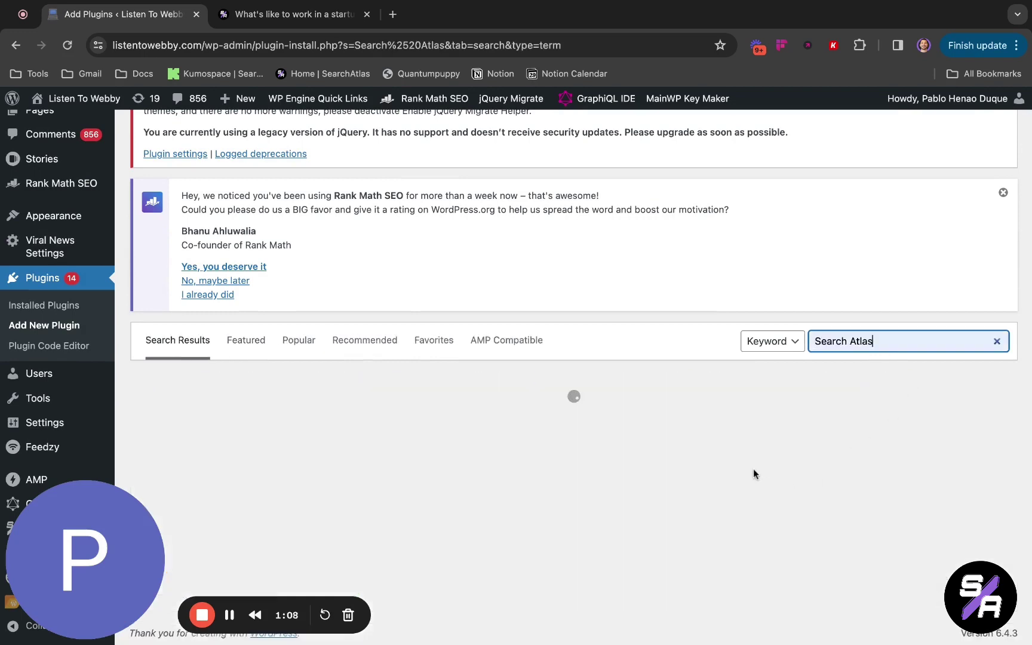
# Step: Confirm Search Atlas is Active, open its SearchAtlas API settings, then return to the article editor
pyautogui.scroll(-3, 752, 471)
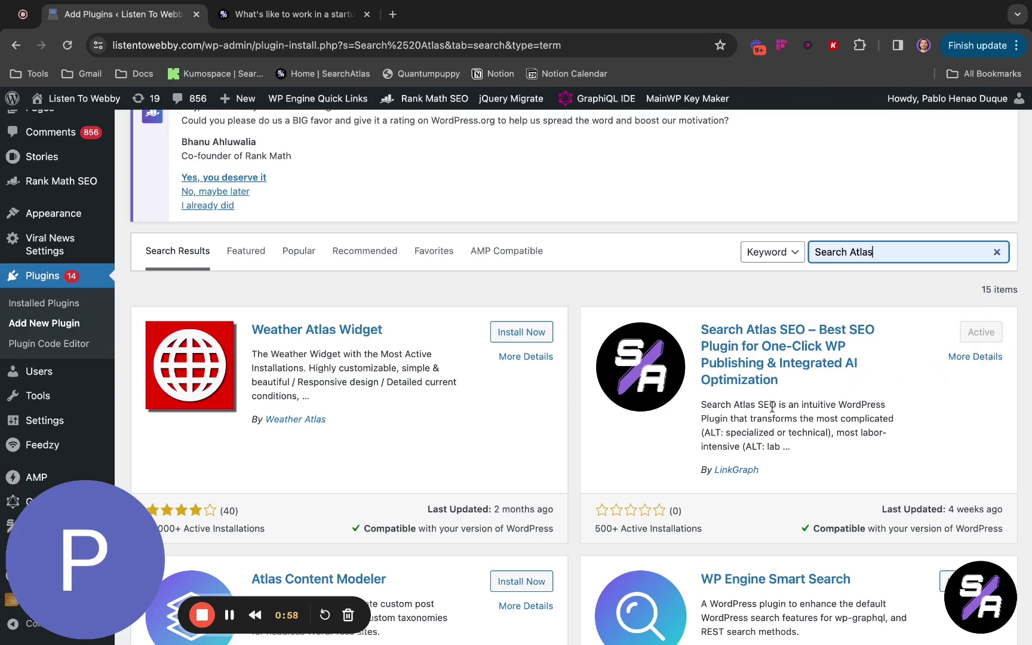
pyautogui.scroll(-10, 90, 477)
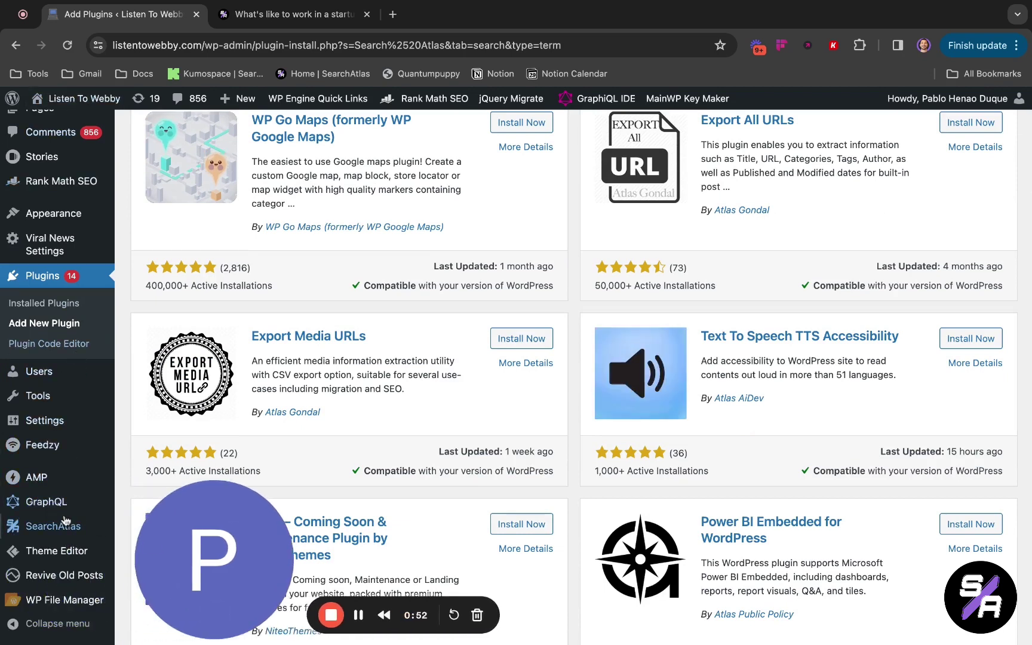
pyautogui.click(40, 529)
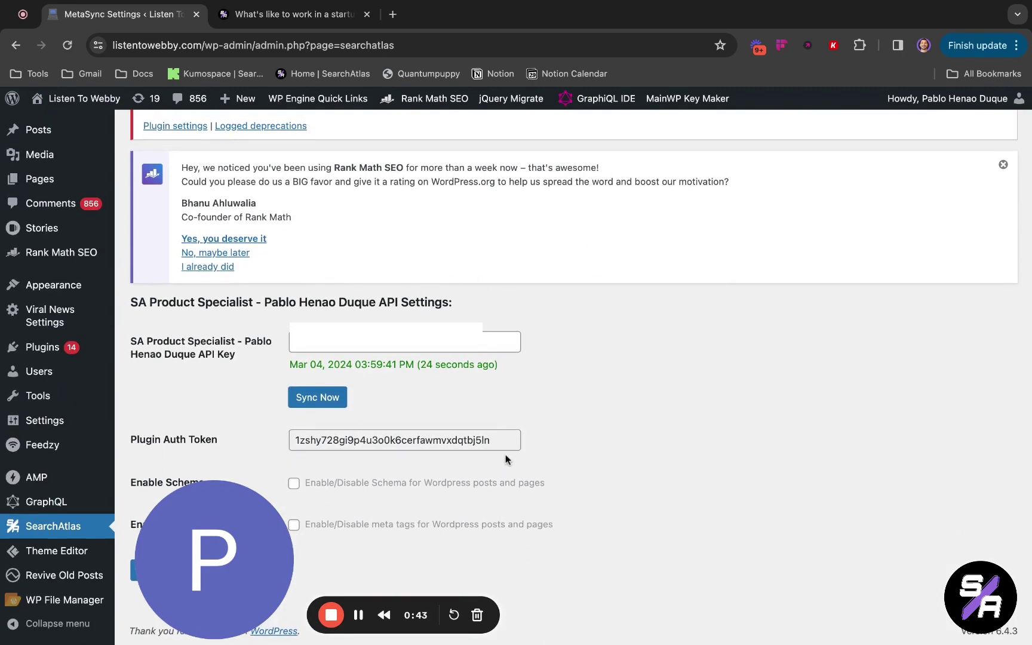
pyautogui.click(295, 18)
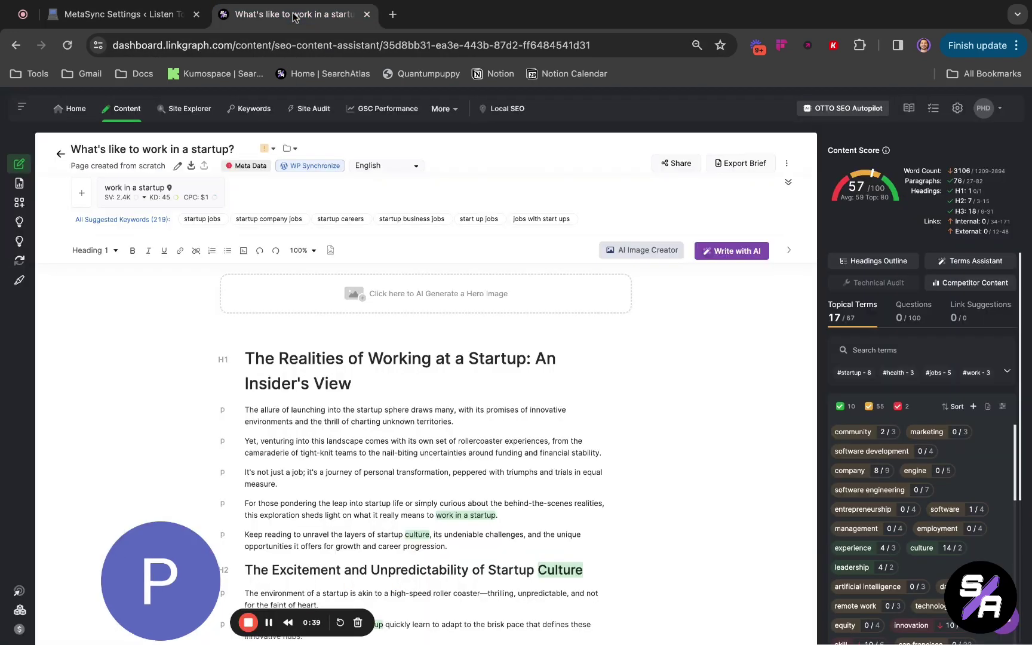
# Step: Copy the account API key from Search Atlas settings and return to WordPress MetaSync Settings
pyautogui.click(956, 111)
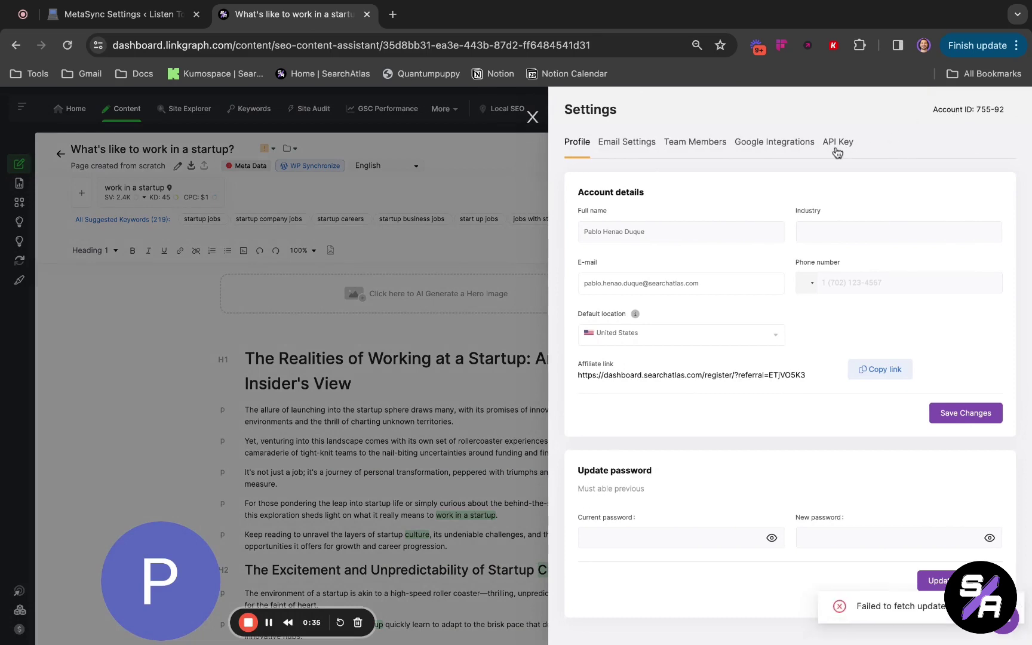
pyautogui.click(837, 149)
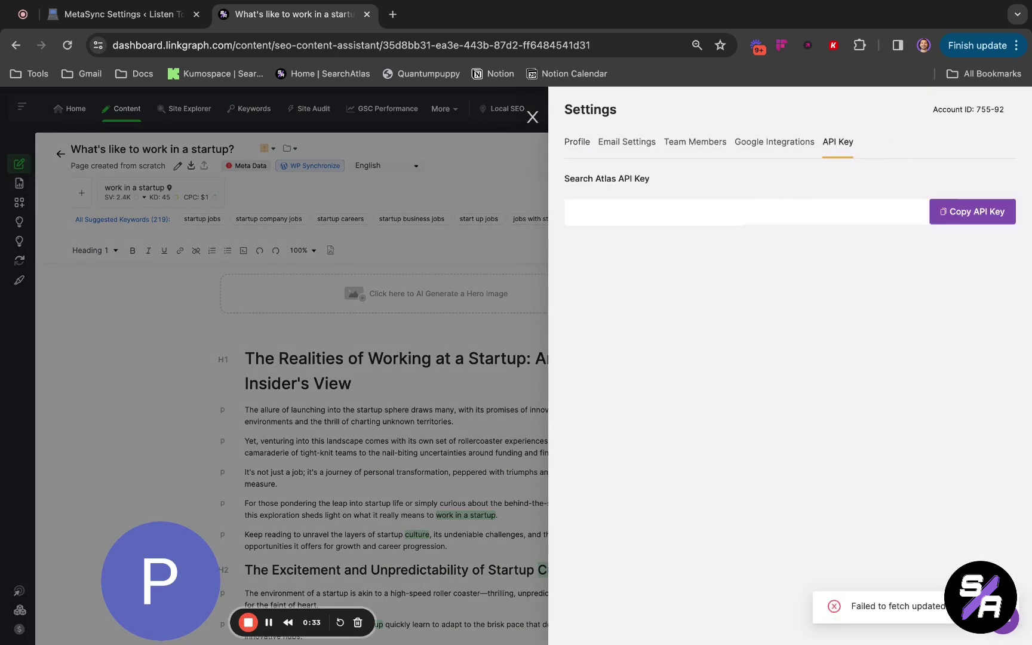
pyautogui.click(974, 225)
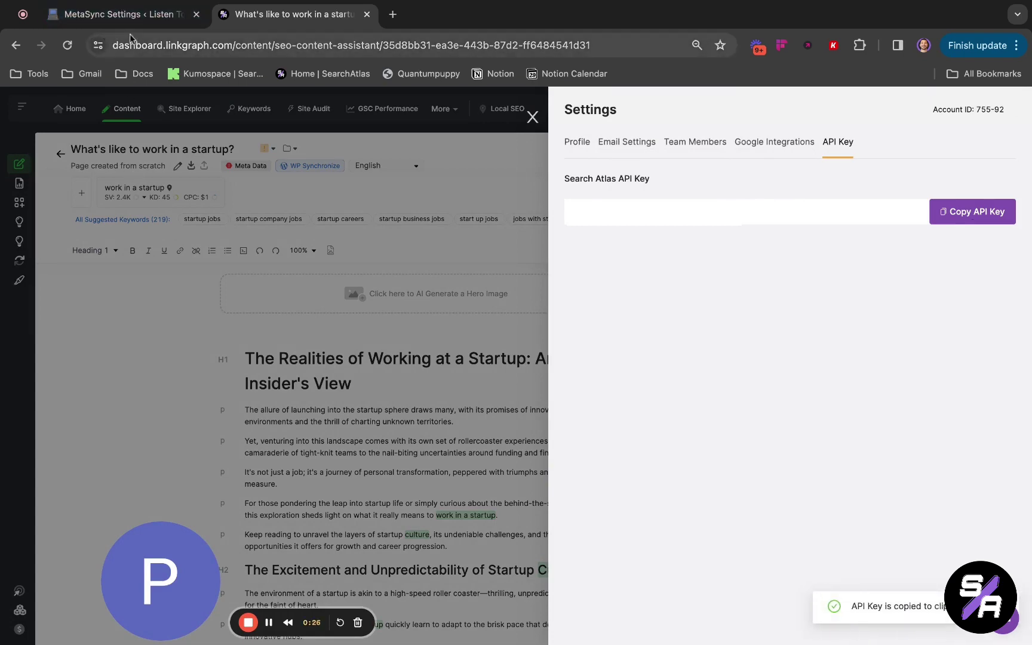
pyautogui.click(130, 14)
# Step: Replace the SearchAtlas API key with the copied one and sync it
pyautogui.click(482, 339)
pyautogui.press('super+a')
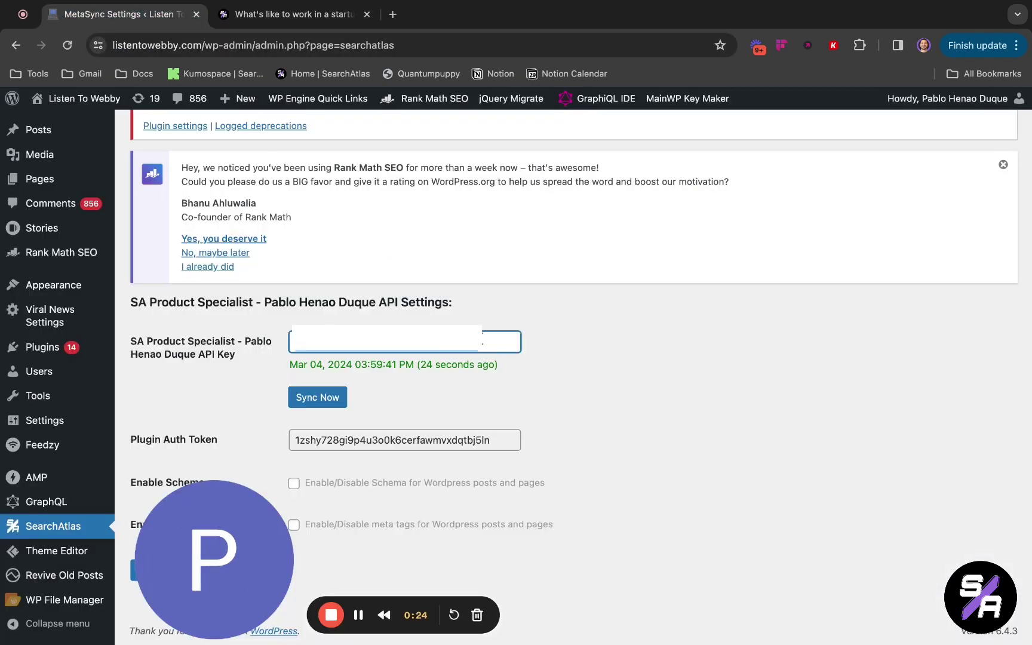
pyautogui.press('super+v')
pyautogui.click(318, 409)
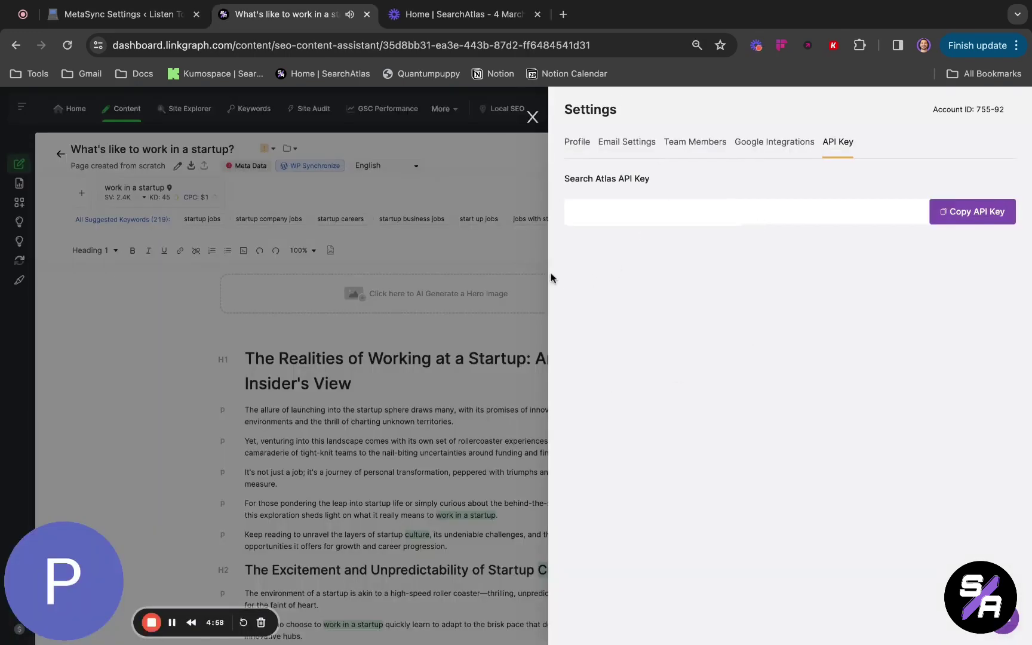
# Step: Publish the article to listentowebby.com through WP Synchronize with Publish status
pyautogui.click(495, 146)
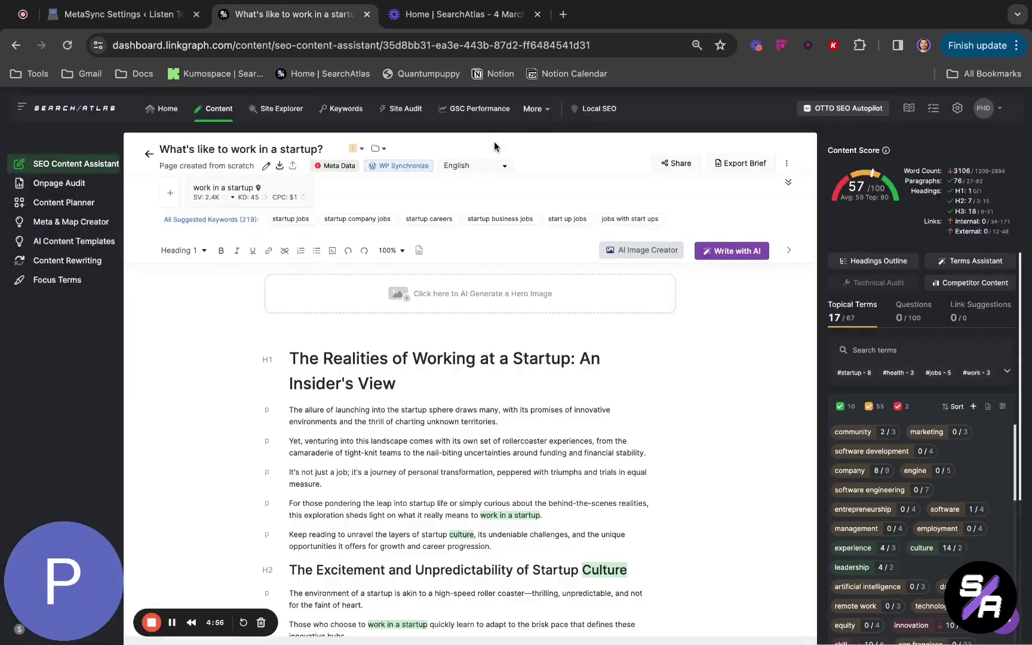
pyautogui.click(402, 168)
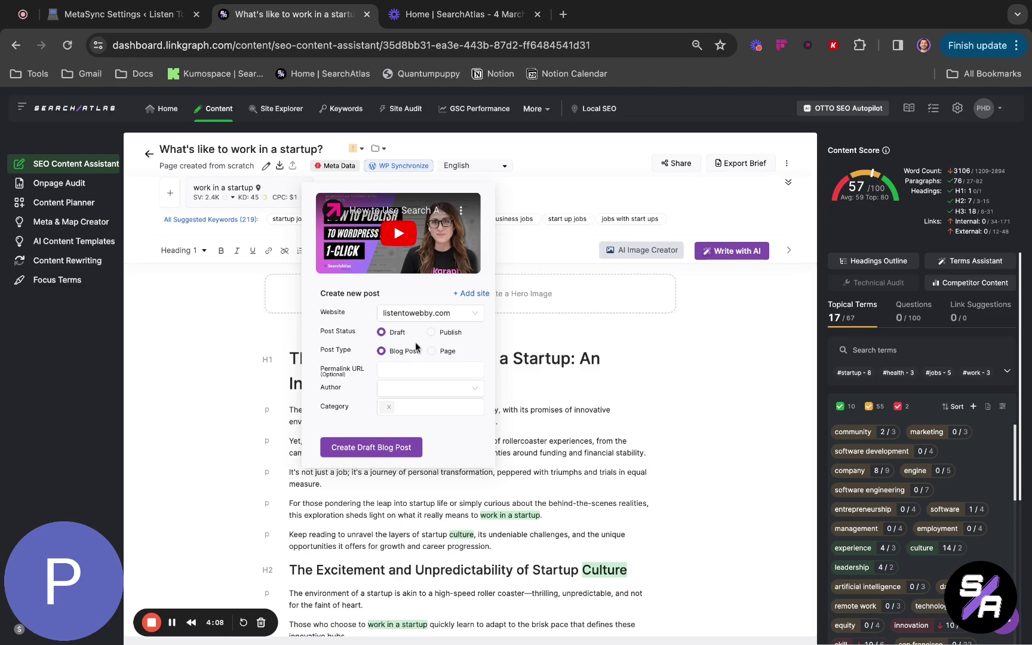
pyautogui.click(431, 332)
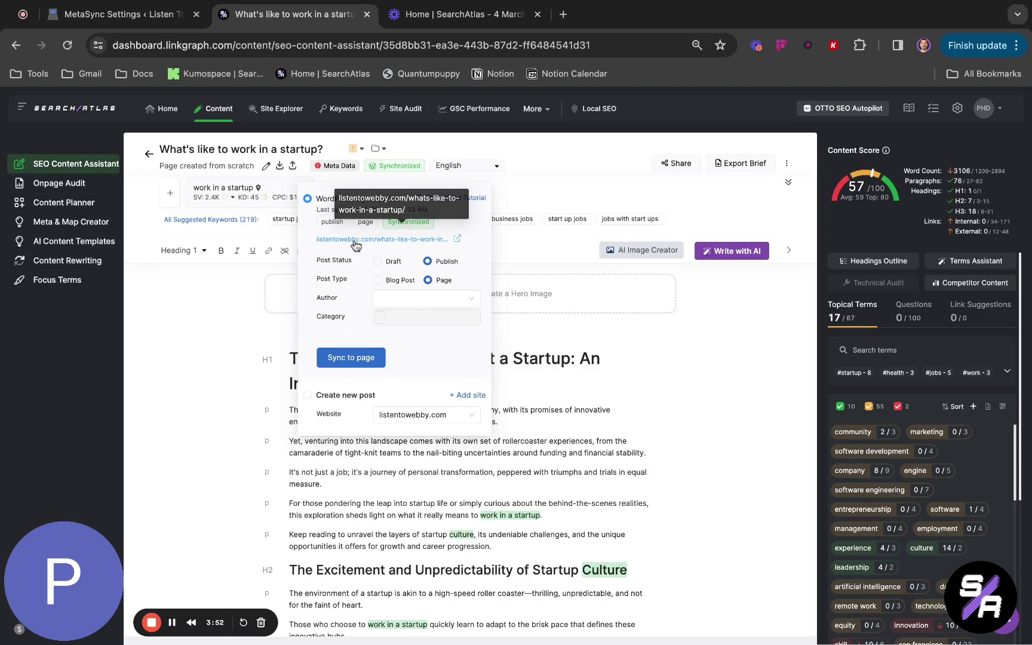
pyautogui.click(363, 245)
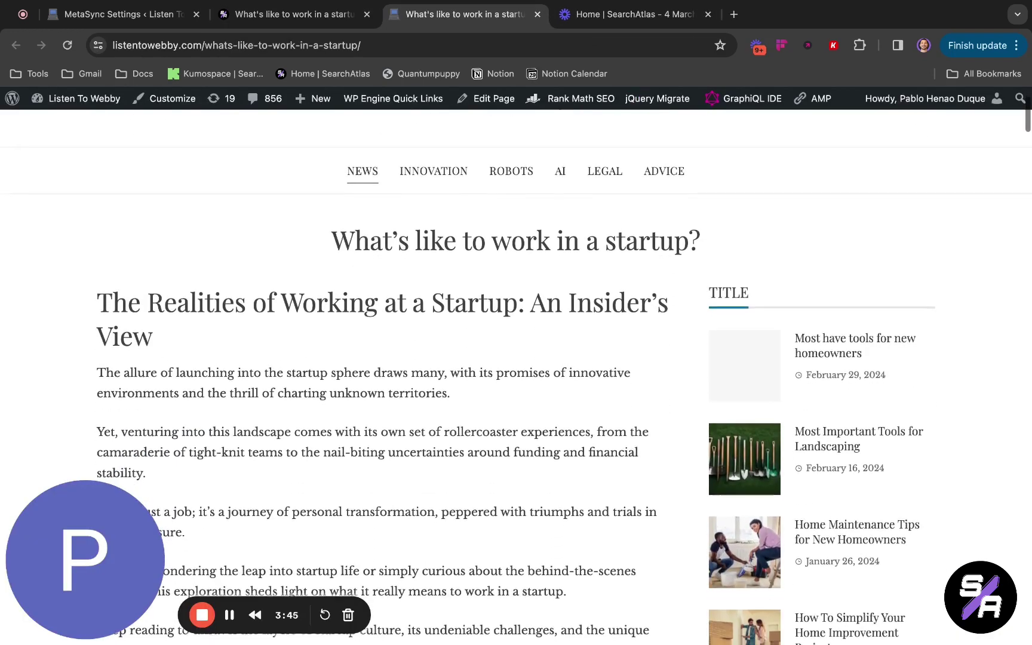
pyautogui.scroll(-2, 516, 376)
pyautogui.scroll(-7, 516, 376)
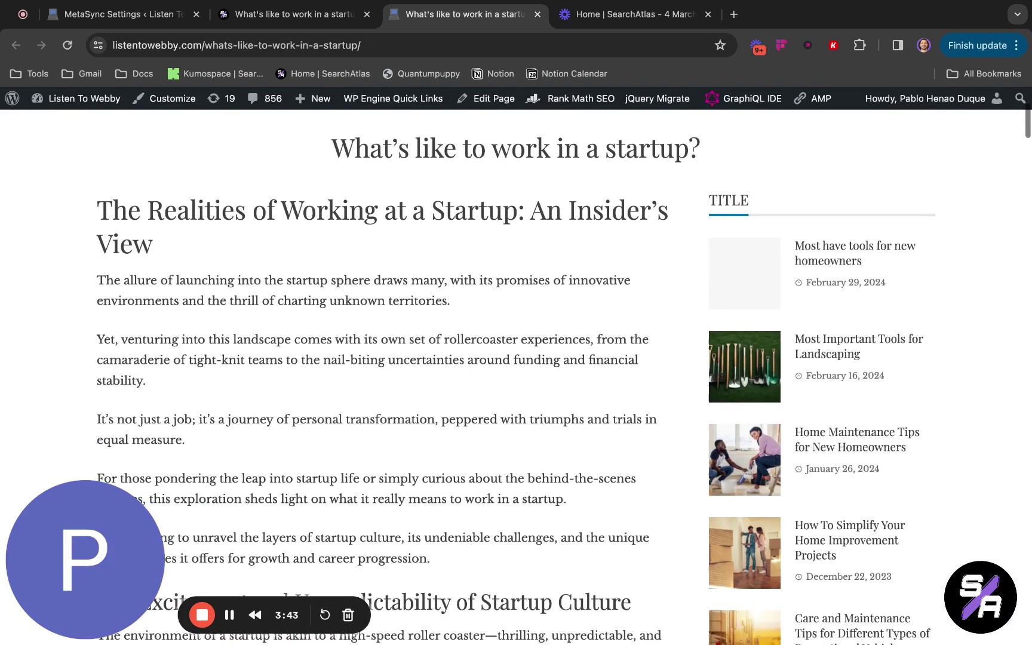